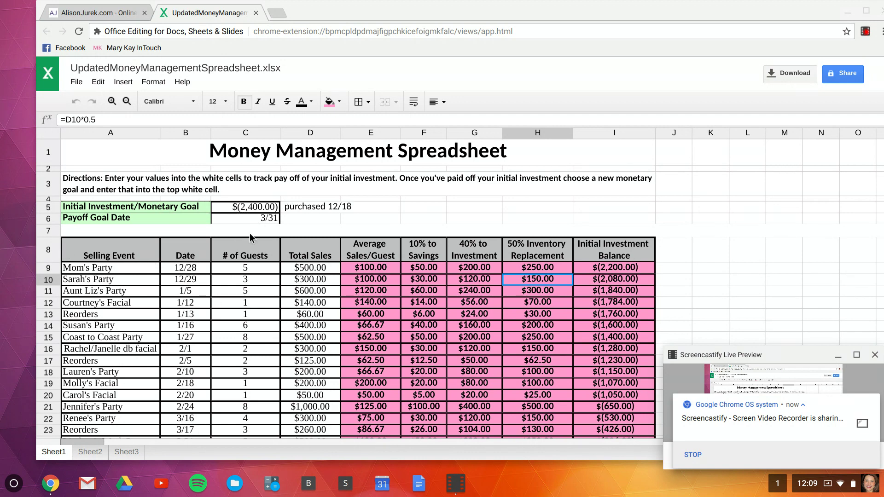
- Examine the initial investment amount in C5 and the payoff goal date in C6
click(227, 209)
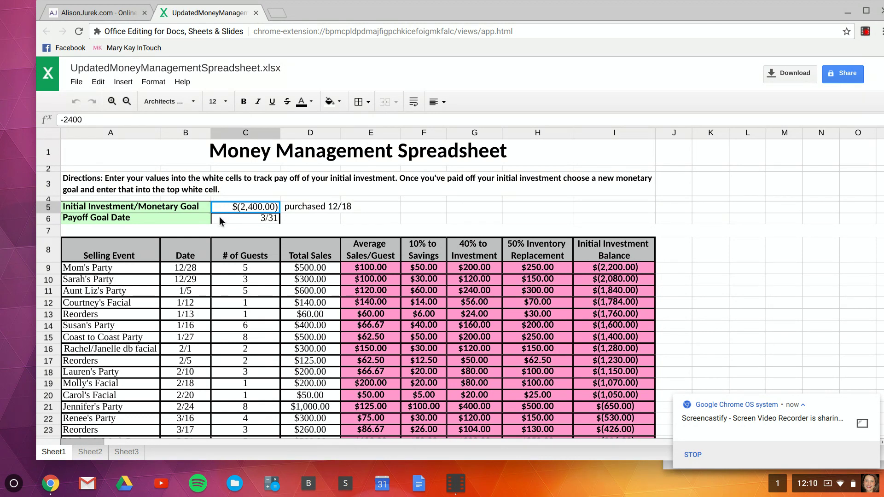
click(222, 220)
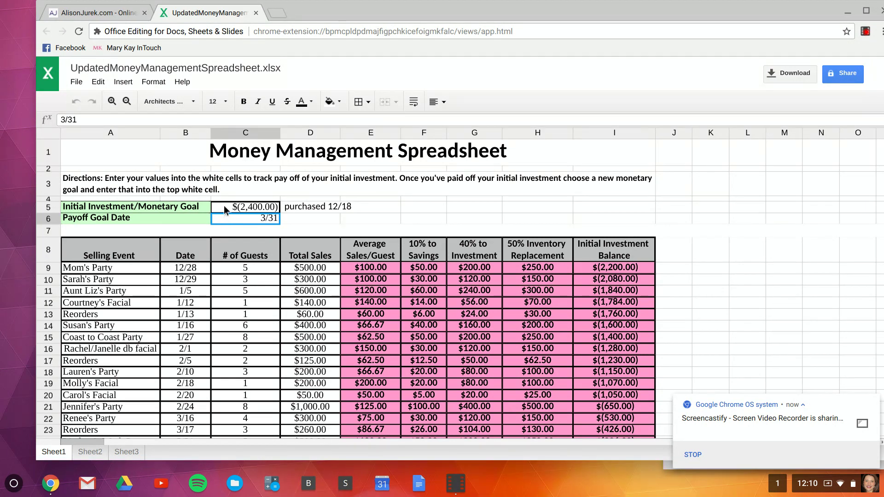
click(224, 208)
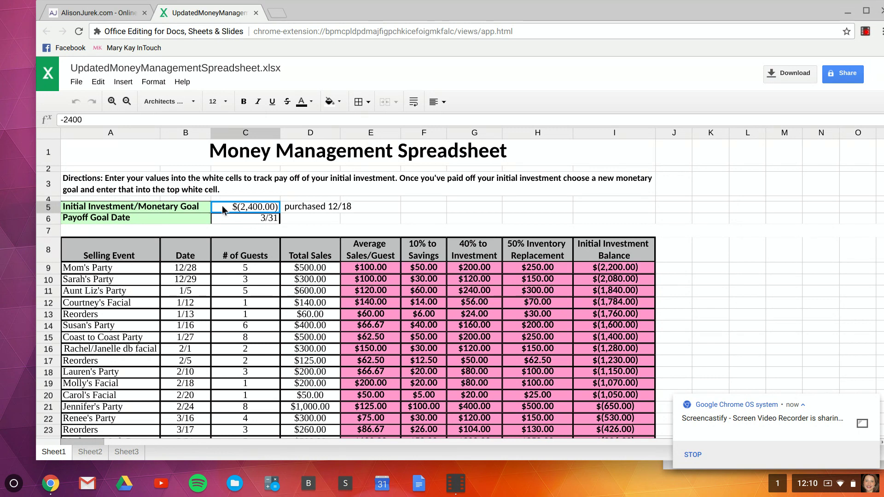
click(244, 217)
click(233, 210)
click(229, 216)
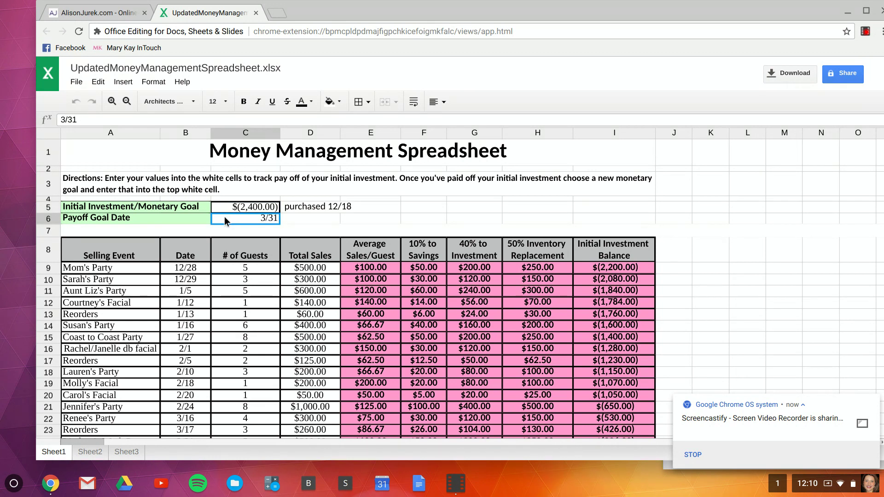
- Examine the first selling event in row 9, from the entered date, guests and total sales to the formulas in columns E to I
click(180, 268)
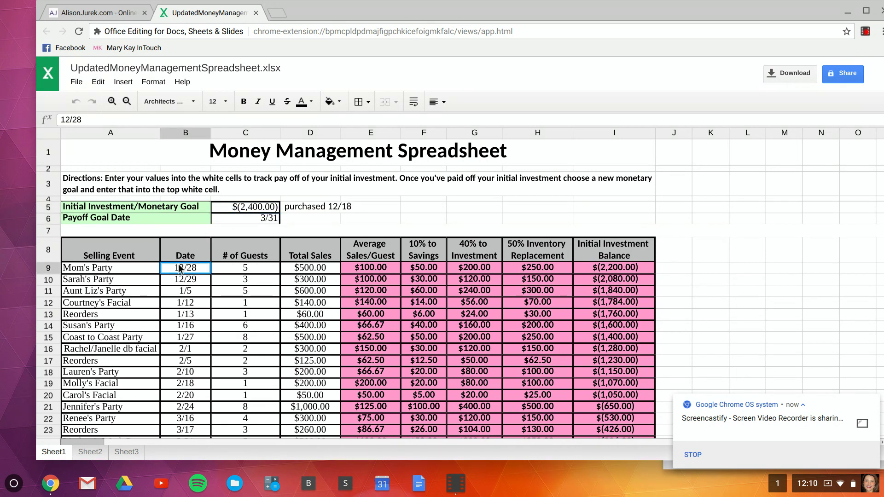
click(148, 265)
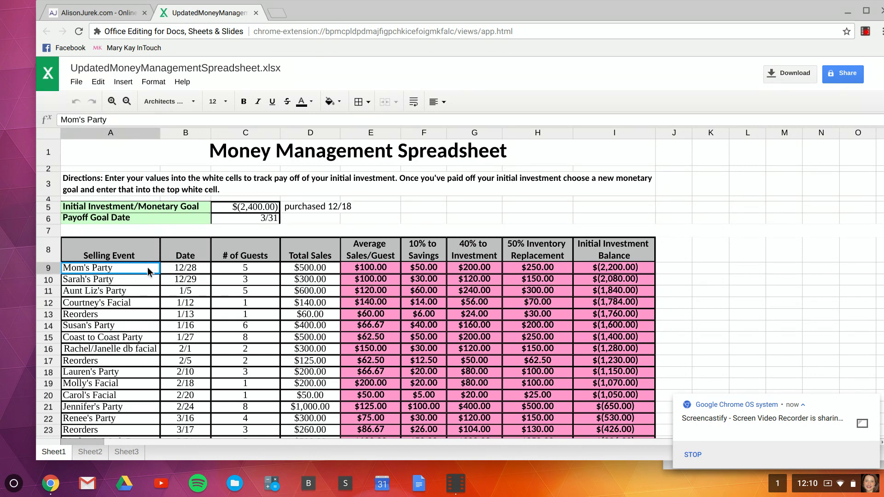
click(178, 270)
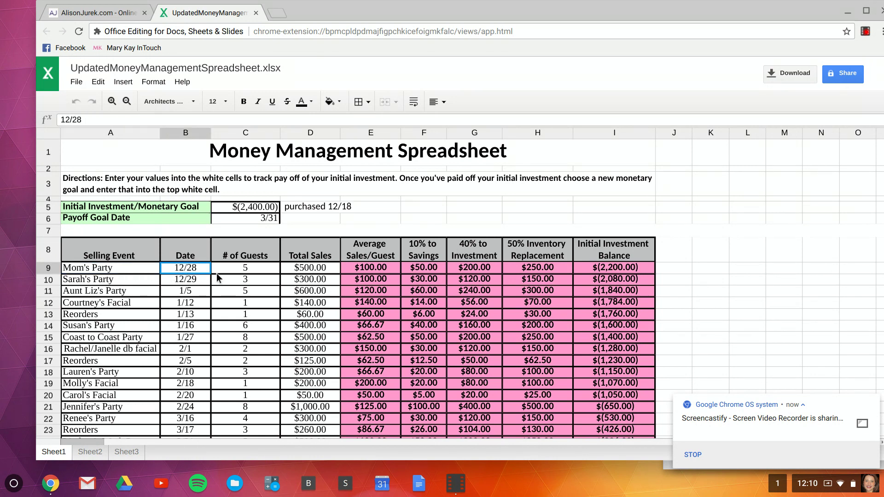
click(230, 267)
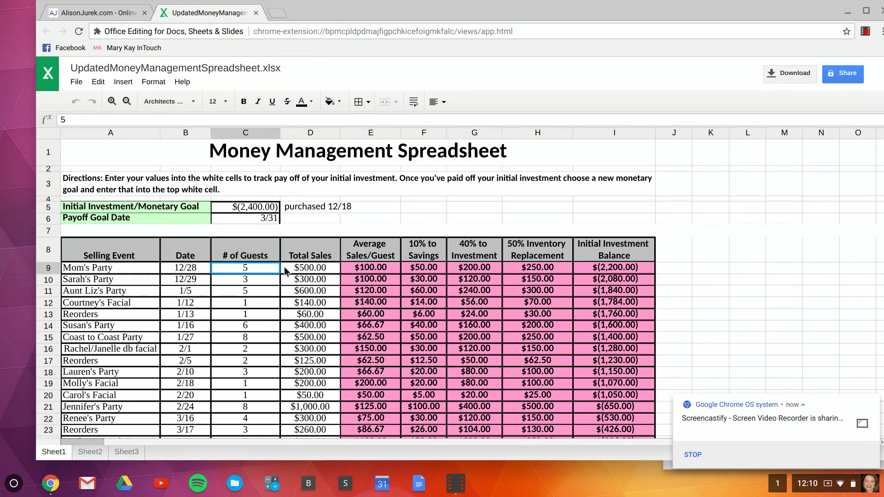
click(309, 273)
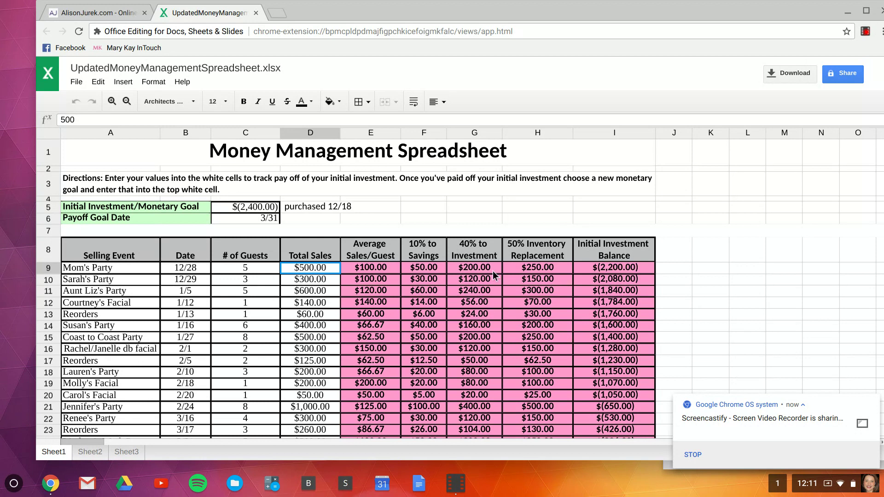
click(389, 267)
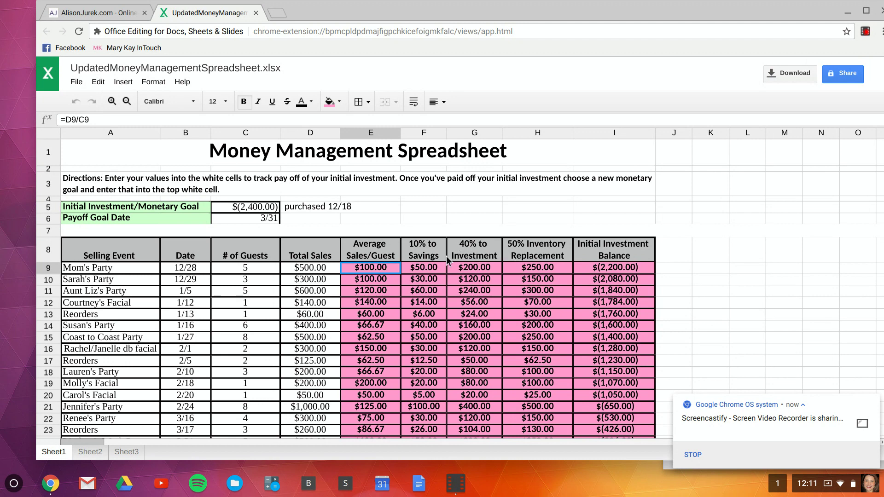
click(440, 270)
click(463, 273)
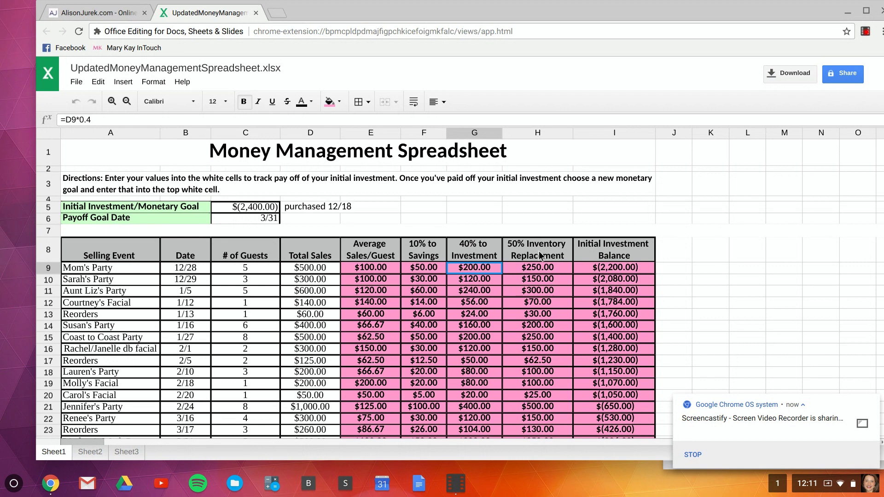
click(534, 271)
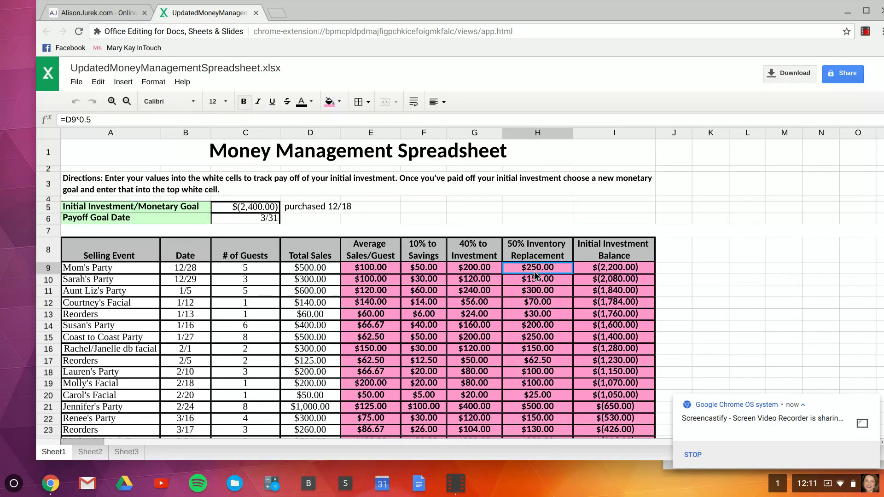
click(627, 273)
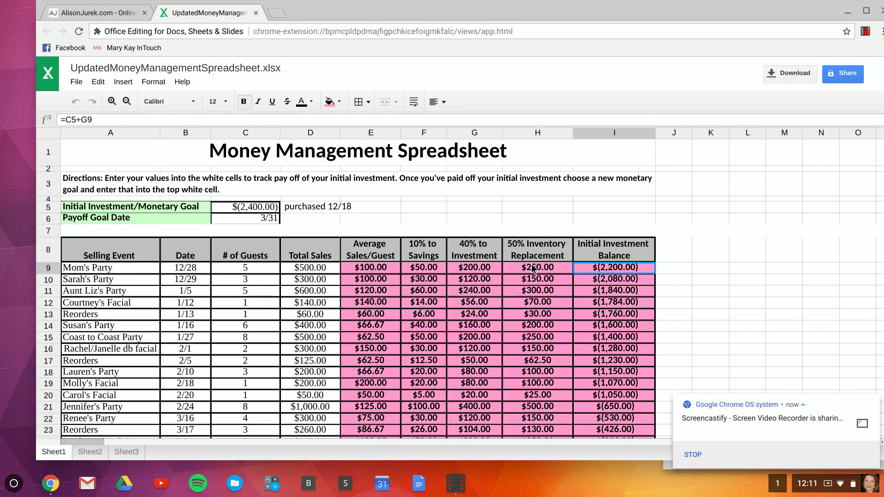
click(490, 267)
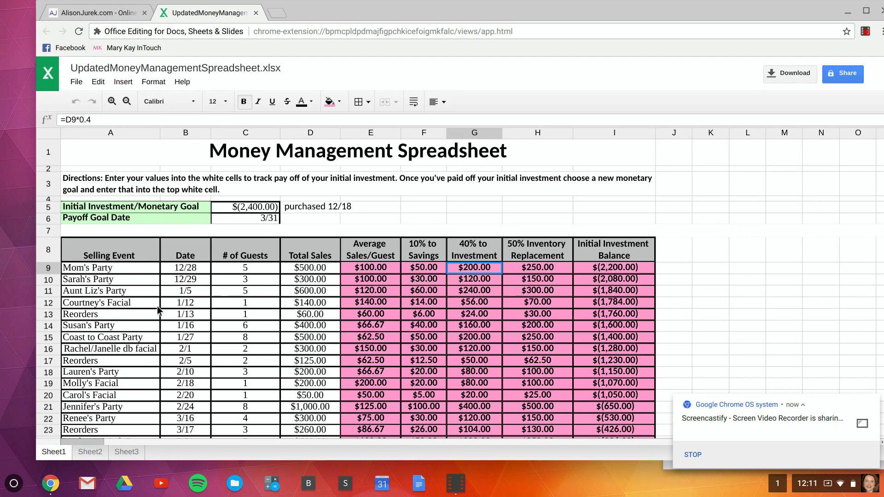
- Review how row 9's guests and total sales feed the average, savings, investment, balance and inventory replacement cells
click(132, 266)
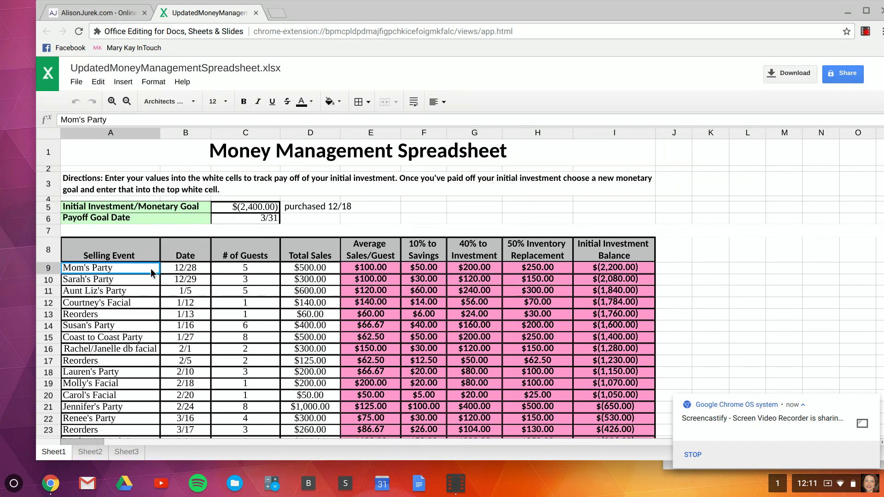
click(235, 267)
click(300, 267)
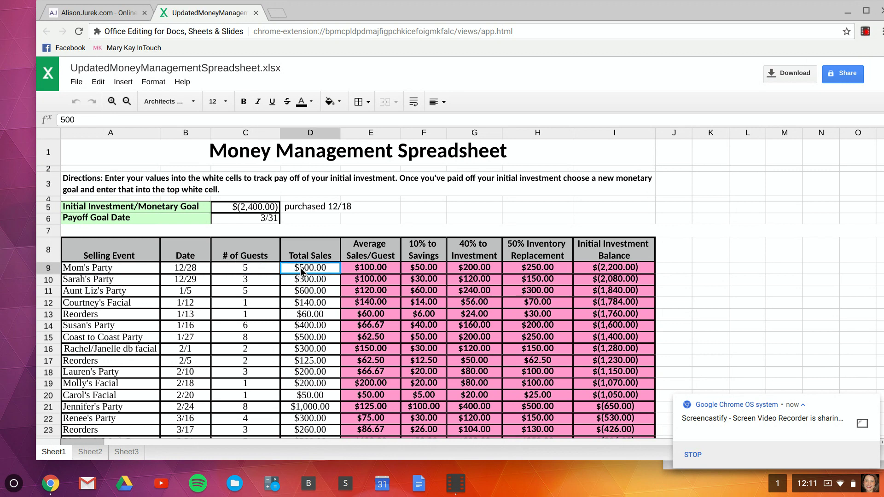
click(371, 269)
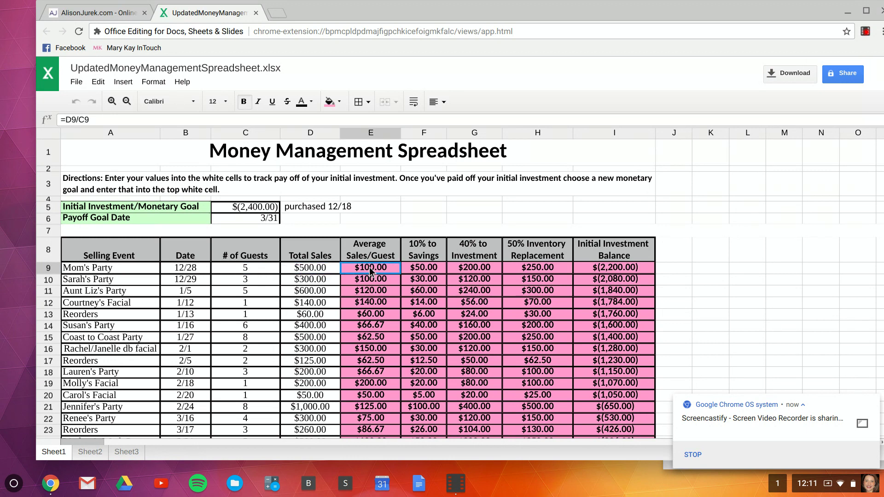
click(426, 272)
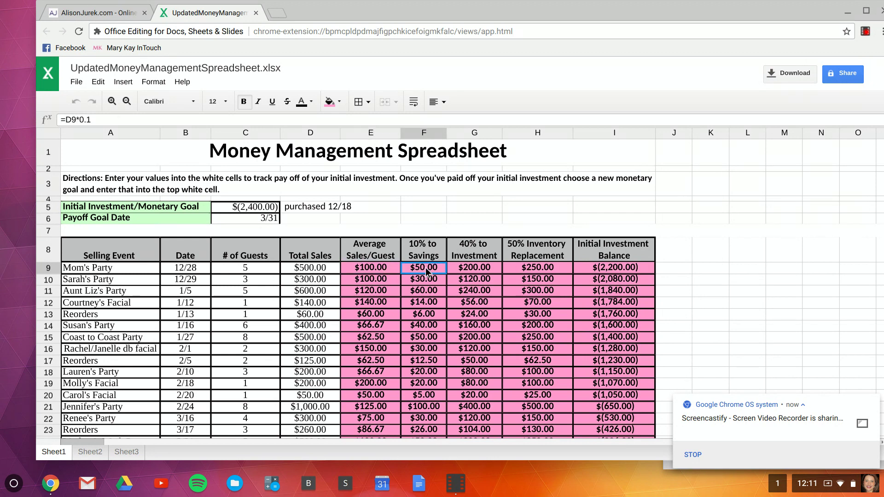
click(467, 272)
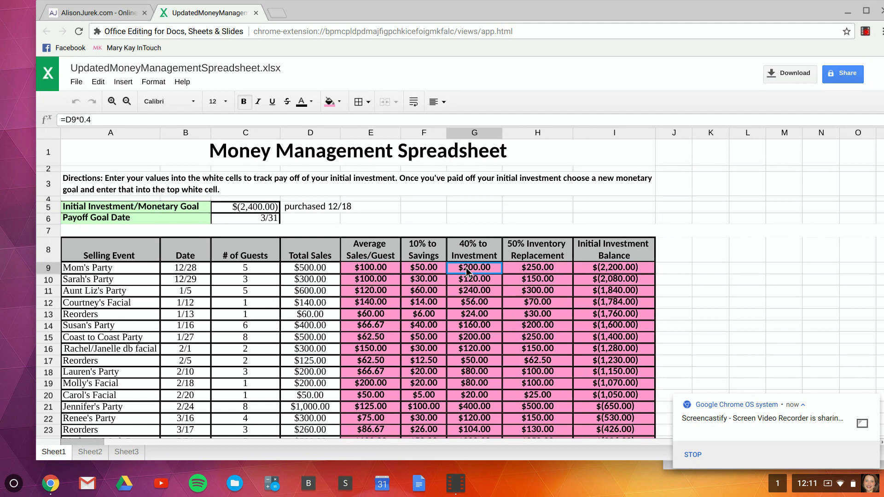
click(604, 270)
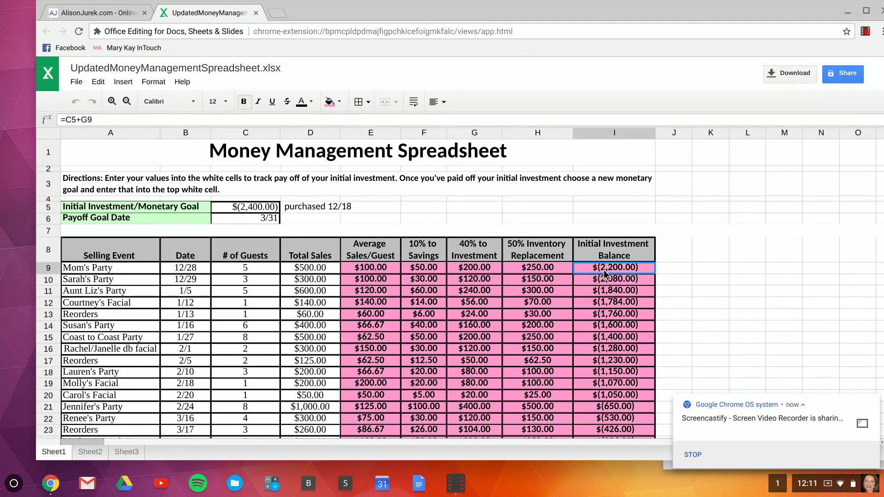
click(560, 270)
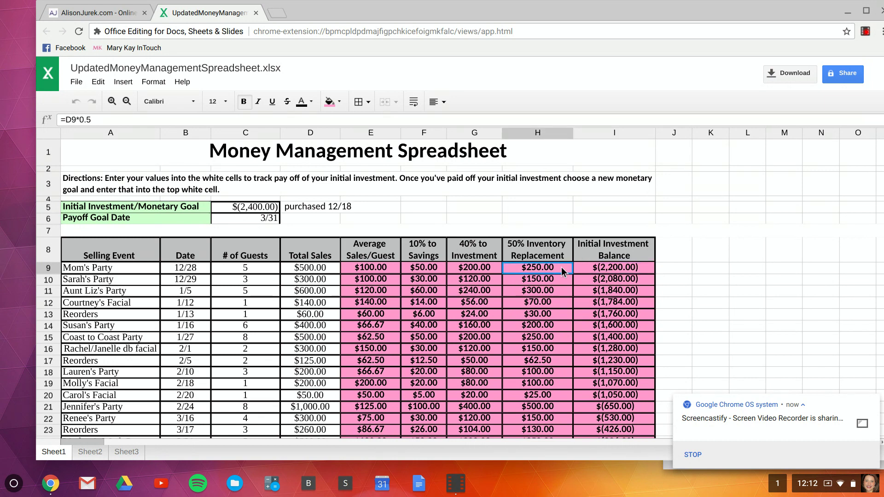
- Examine row 10's guest count and its average sales, savings, investment, balance and inventory replacement formulas
click(124, 274)
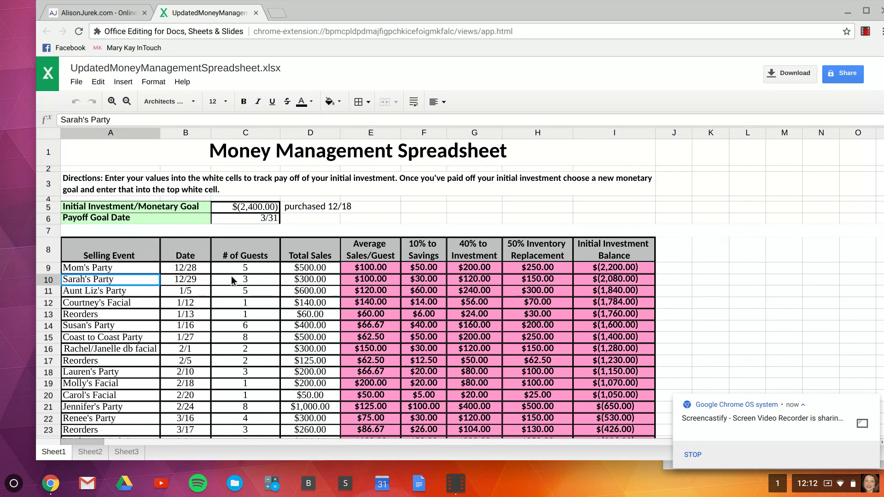
click(246, 278)
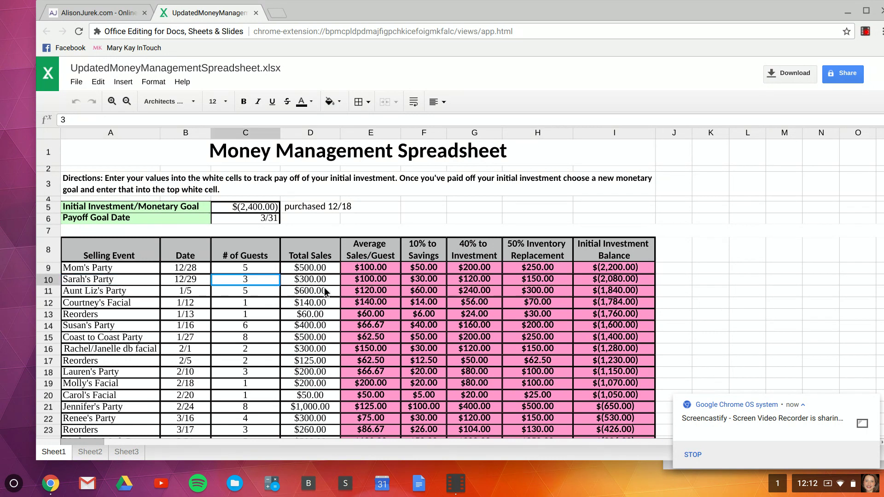
click(379, 279)
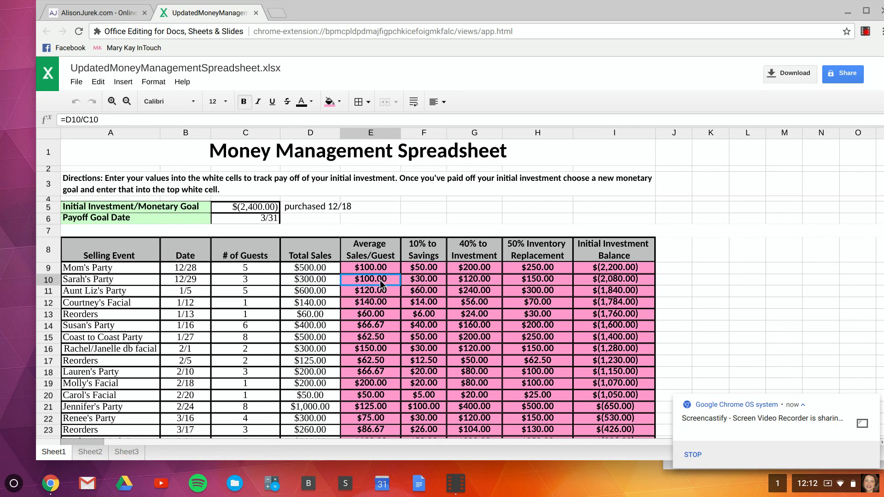
click(428, 281)
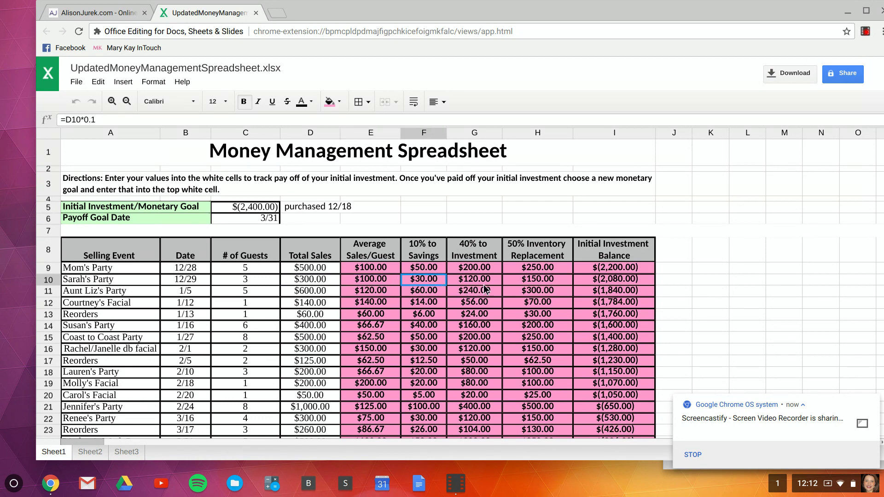
click(490, 280)
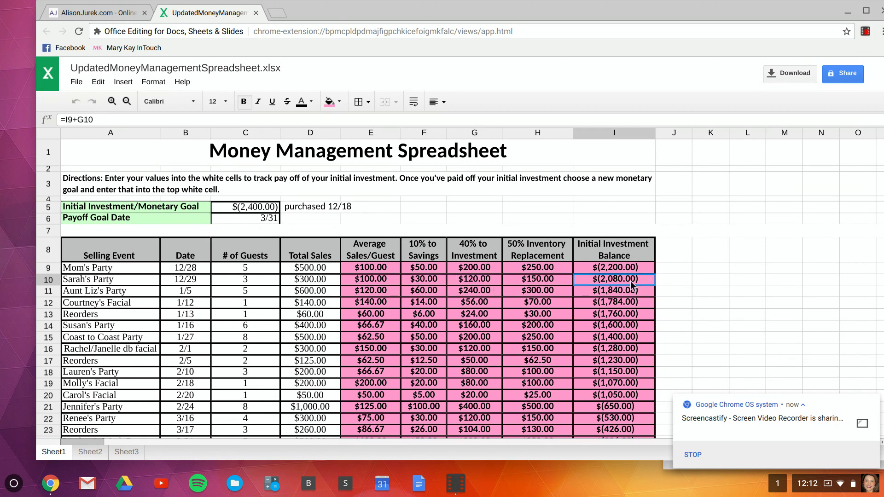
click(560, 281)
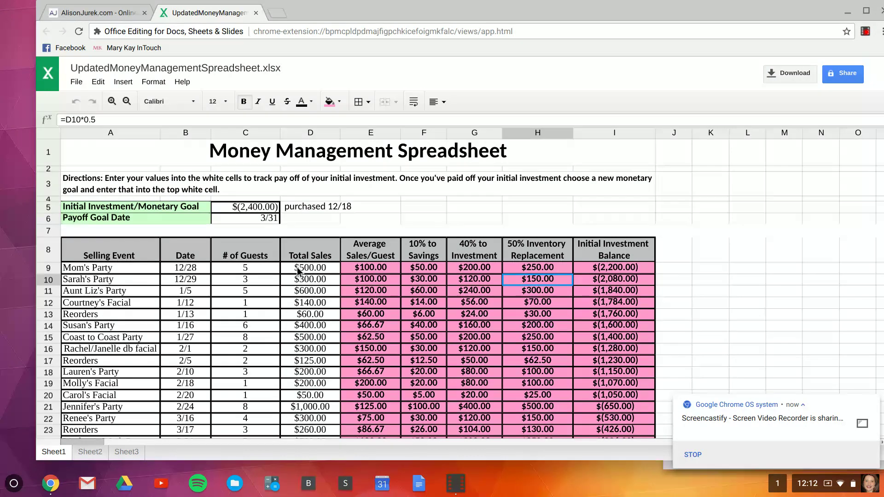
- Set the number of guests for the 12/29 selling event in C10 to 5
click(271, 281)
text(3)
key(BackSpace)
text(5)
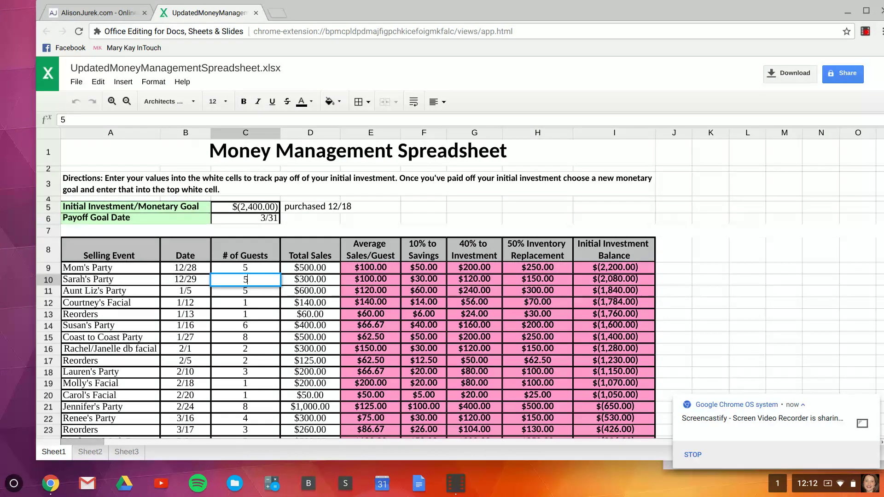
click(362, 282)
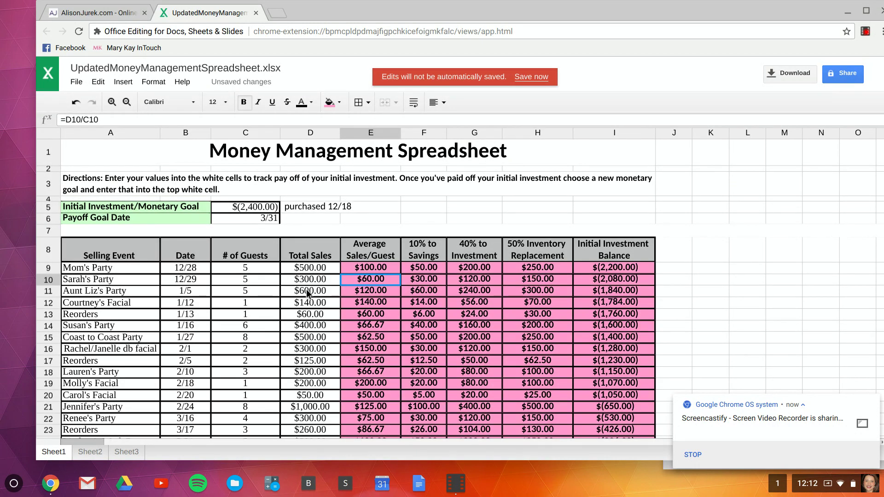
- Set the total sales for the 12/29 selling event in D10 to 600
click(307, 293)
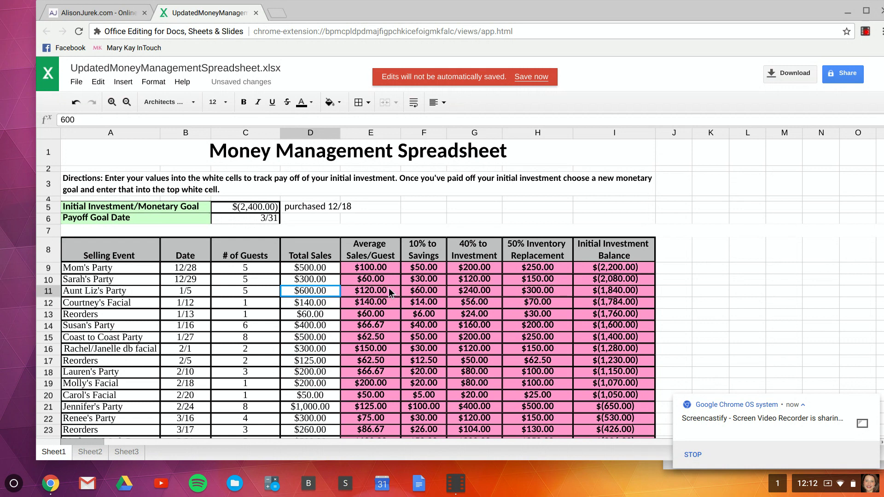
click(324, 280)
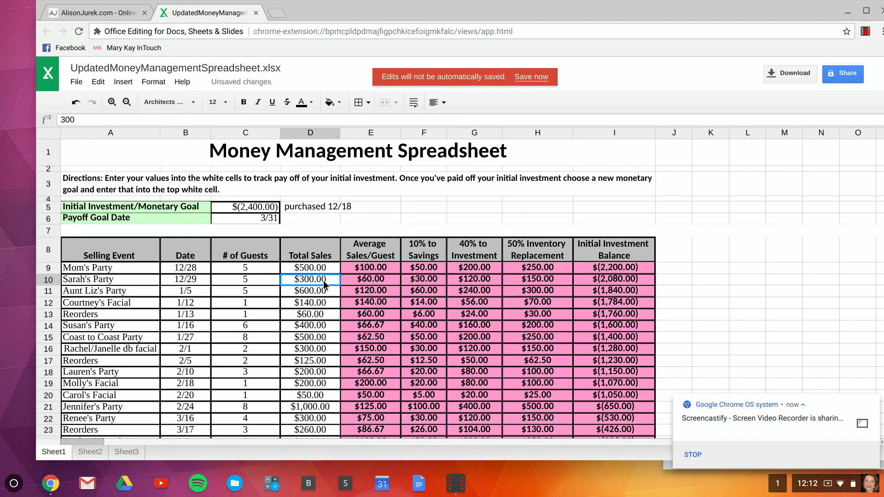
double_click(323, 280)
text(6)
key(BackSpace)
key(BackSpace)
key(BackSpace)
key(BackSpace)
text(600)
click(330, 291)
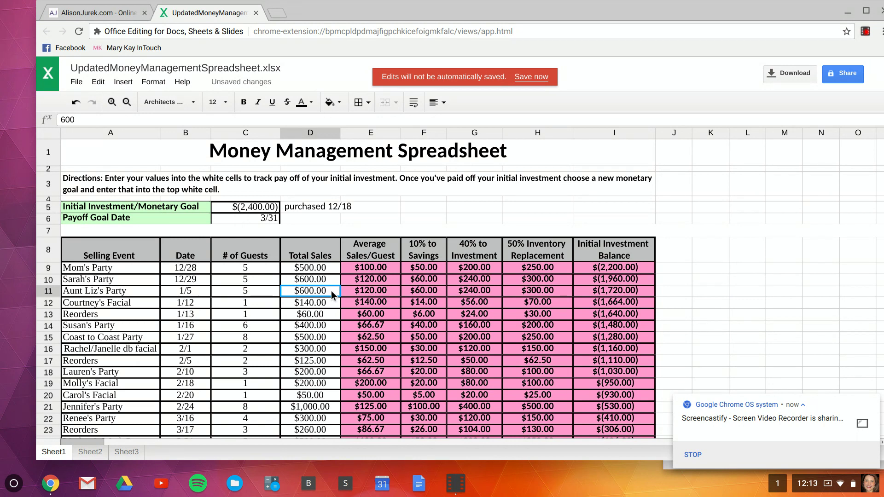
click(317, 282)
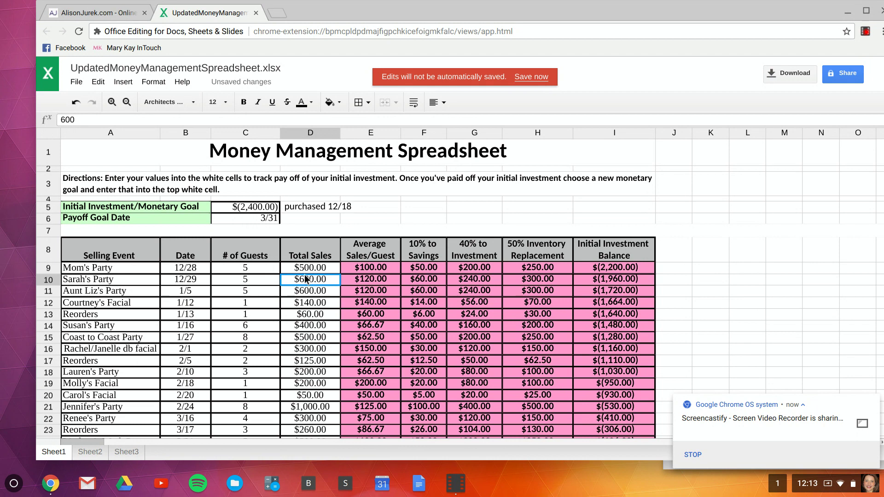
- Set the number of guests for the 12/29 selling event in C10 to 3
click(261, 278)
text(53)
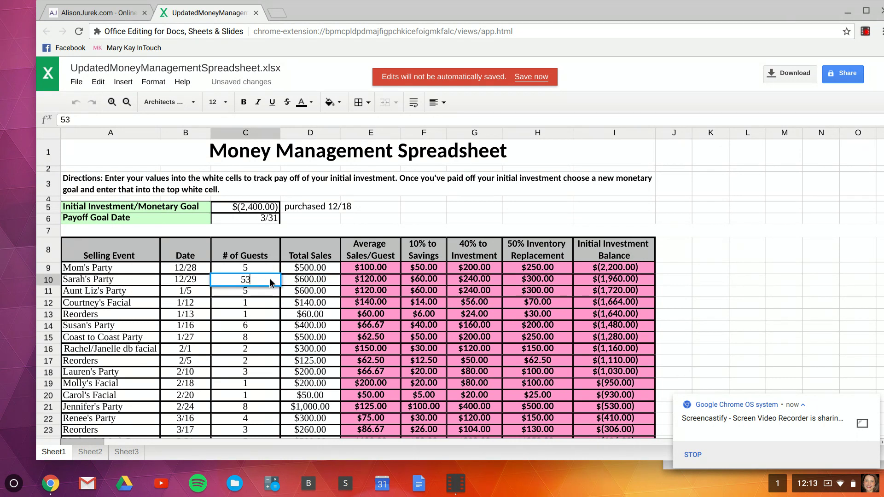
key(BackSpace)
key(BackSpace)
text(3)
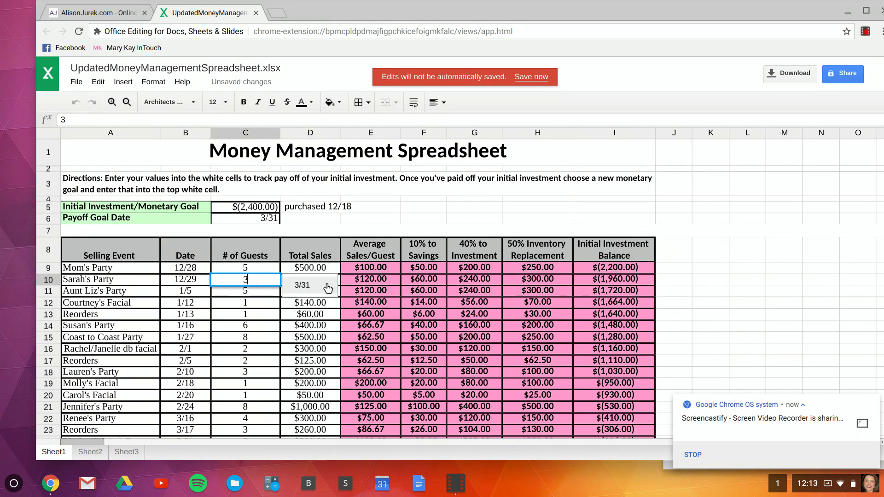
click(322, 302)
- Set the total sales for the 12/29 selling event in D10 to 300
click(319, 279)
double_click(320, 279)
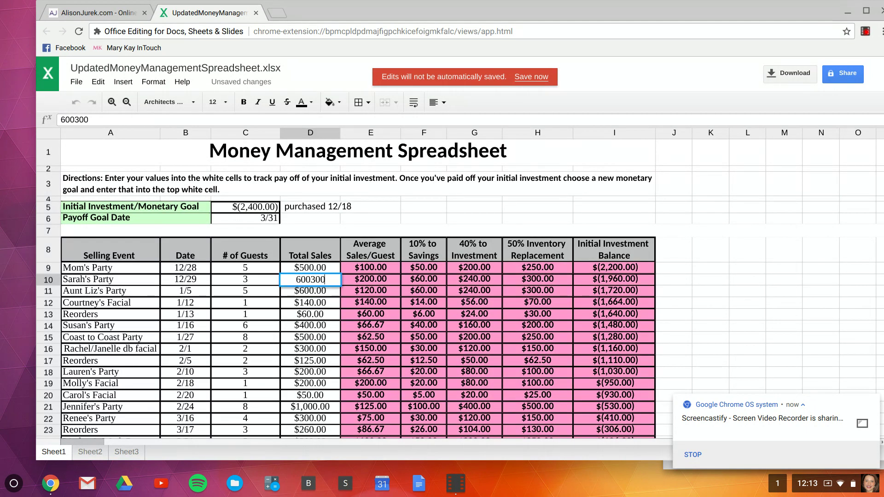
text(3)
key(BackSpace)
key(BackSpace)
key(BackSpace)
key(BackSpace)
text(300)
click(320, 292)
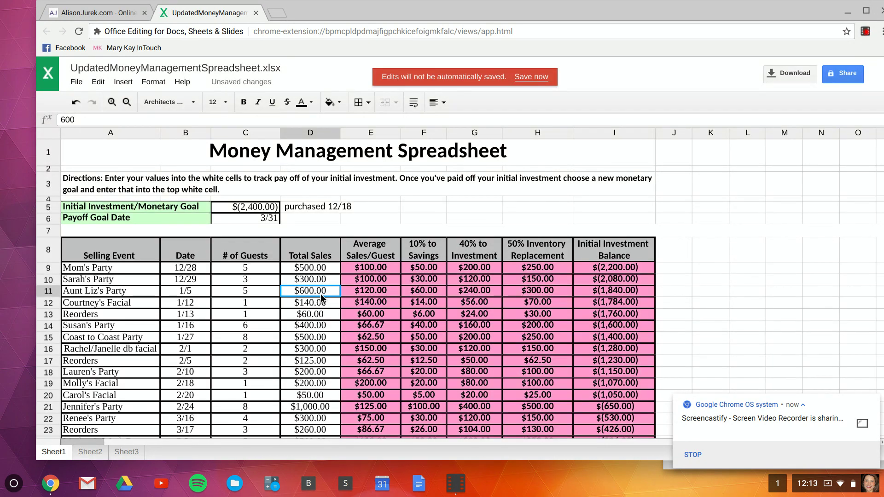
- Look over the selling event table and check the 40% to Investment formula in G9
scroll(321, 297, down, 5)
scroll(320, 297, up, 5)
click(476, 268)
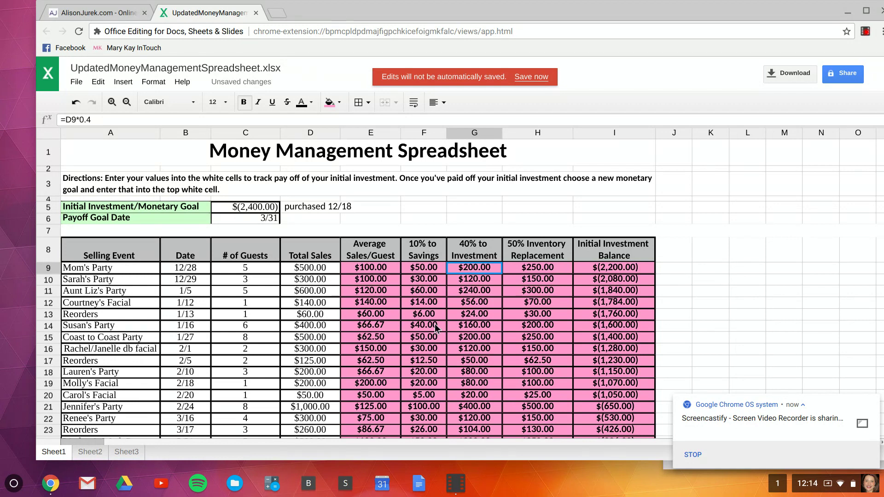
click(535, 208)
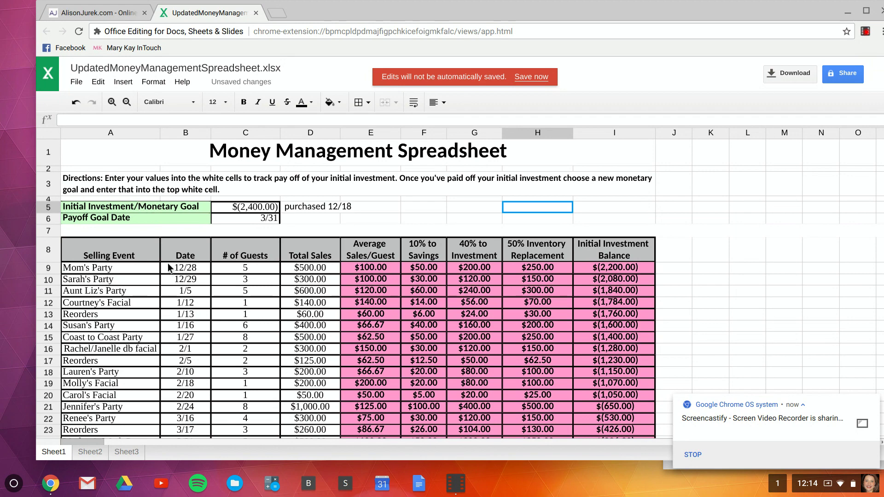
- Examine the row 26 totals formulas for guests, total sales, average sales, savings, investment and inventory replacement
scroll(302, 239, down, 10)
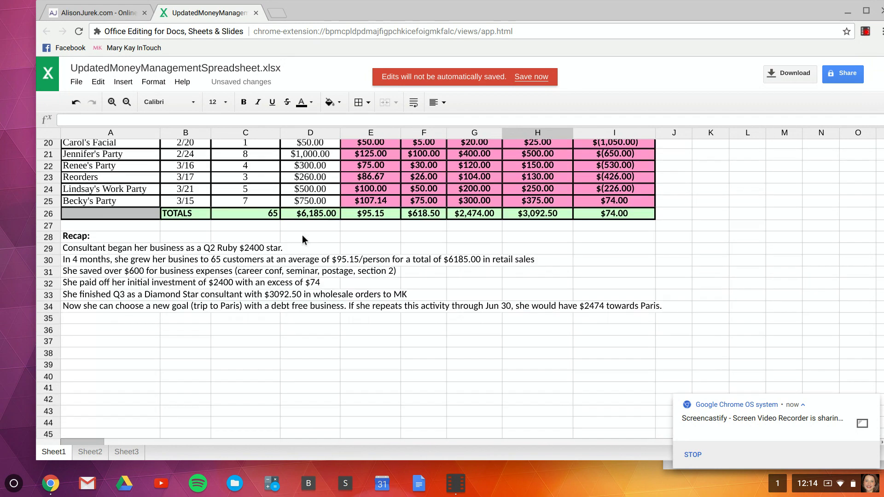
scroll(302, 239, up, 8)
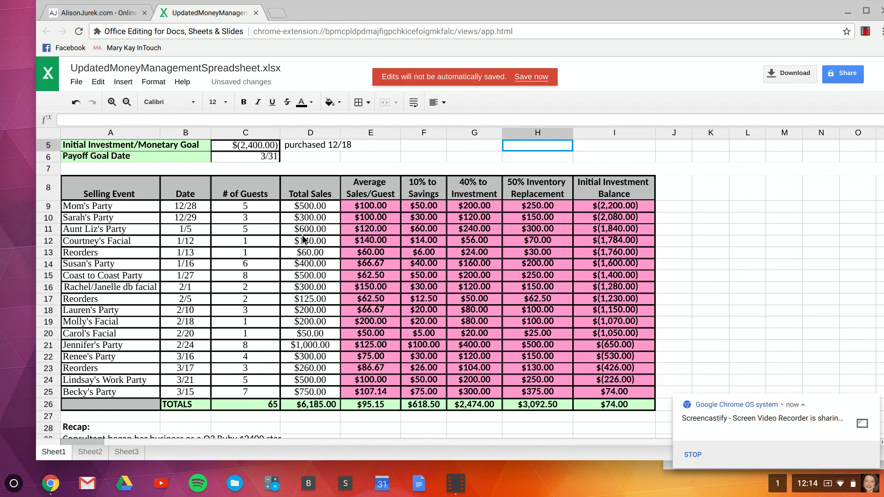
click(259, 405)
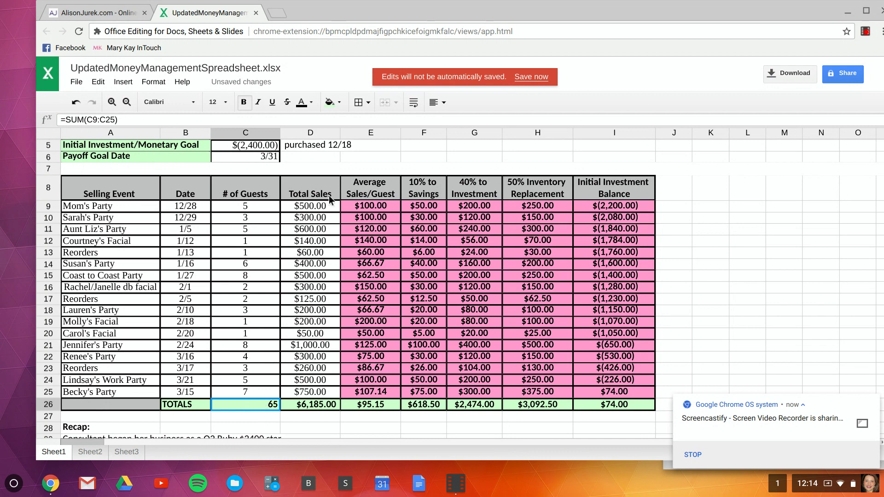
click(305, 405)
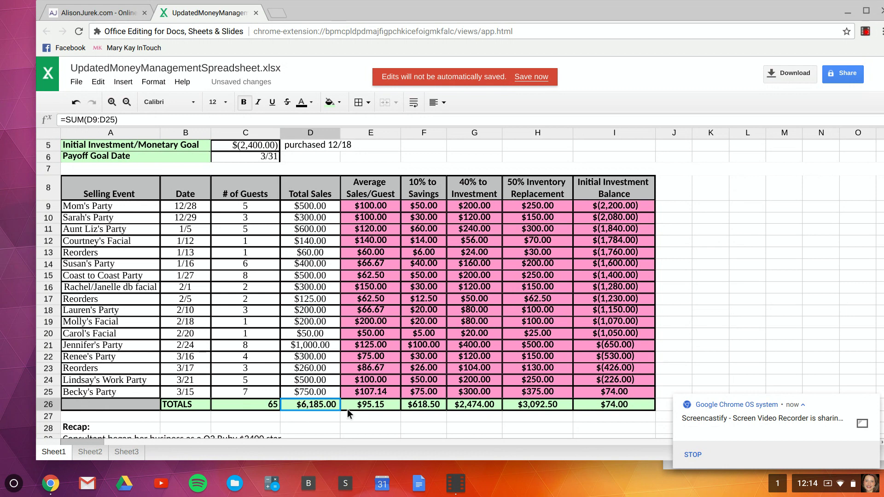
click(377, 408)
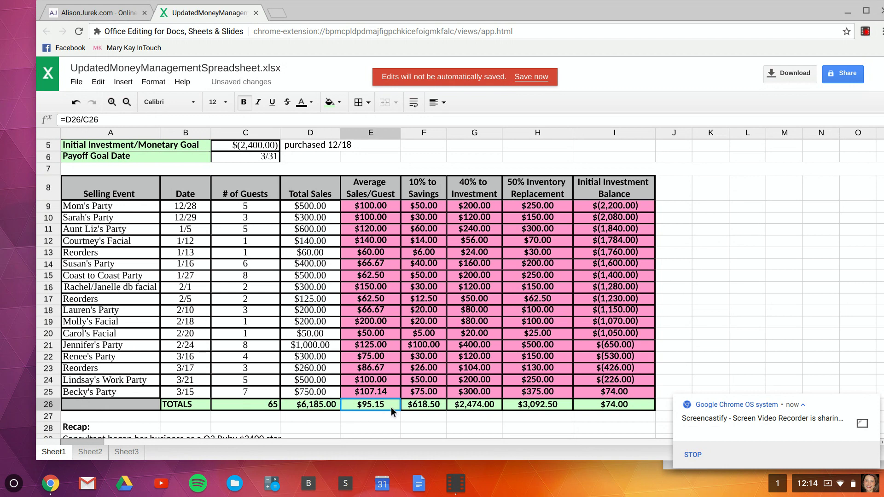
click(422, 407)
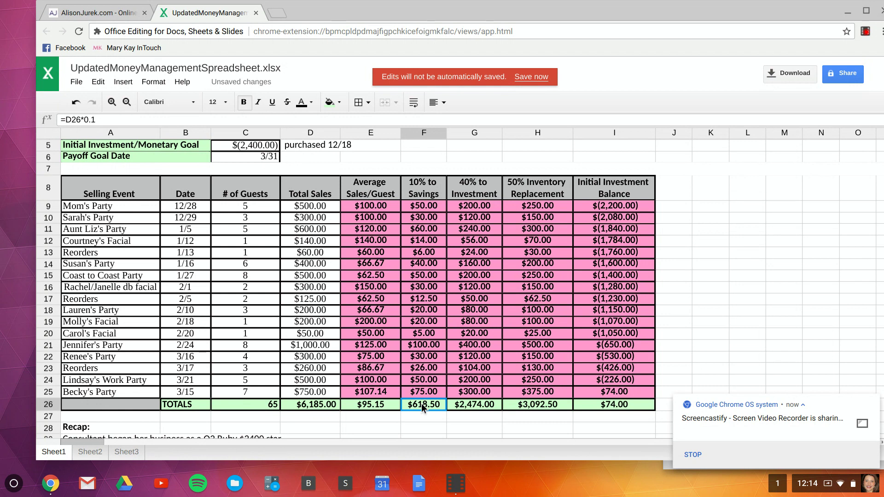
click(480, 406)
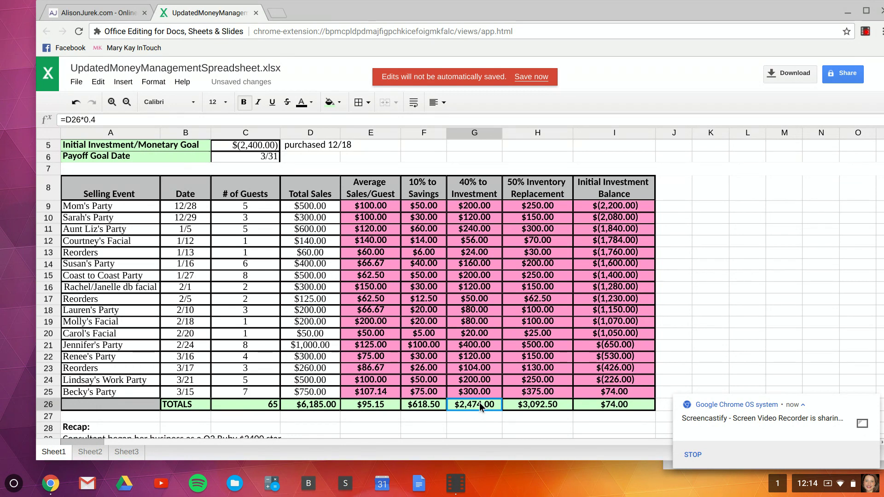
click(534, 408)
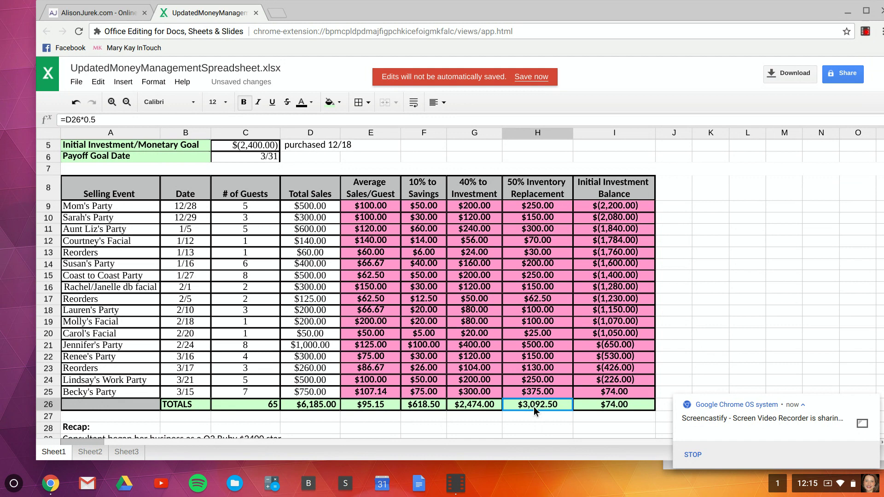
- Read the recap in rows 28 to 34 and compare it with the totals row and the selling events
scroll(534, 406, down, 3)
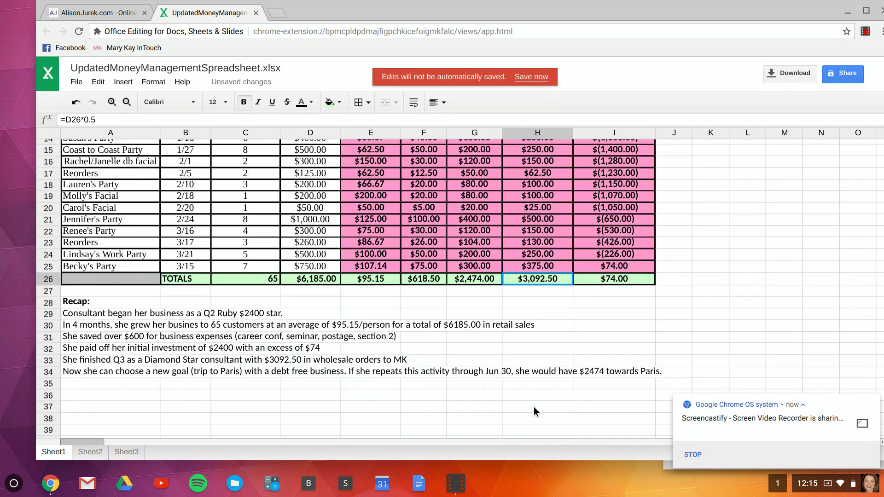
scroll(534, 406, down, 3)
scroll(534, 407, up, 1)
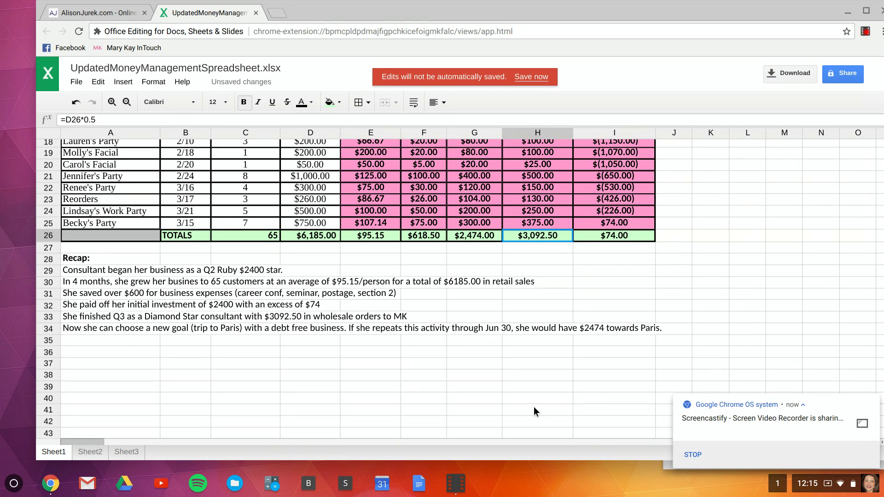
scroll(534, 407, up, 4)
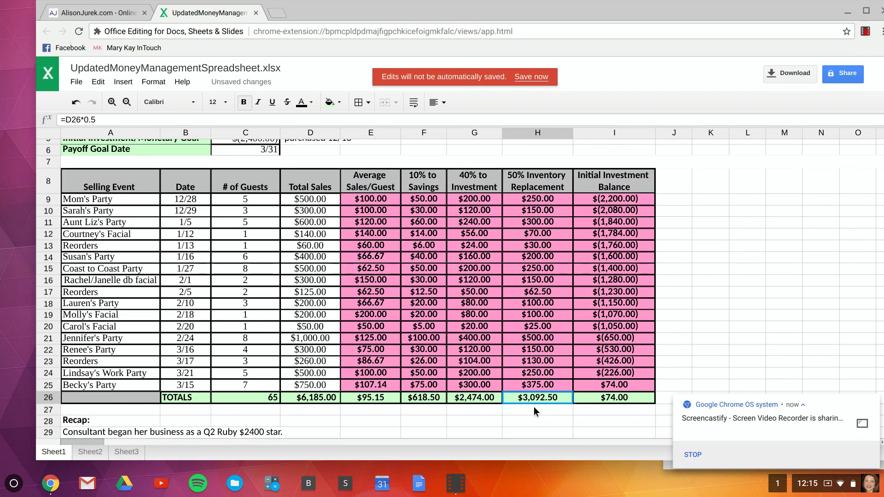
scroll(534, 407, down, 3)
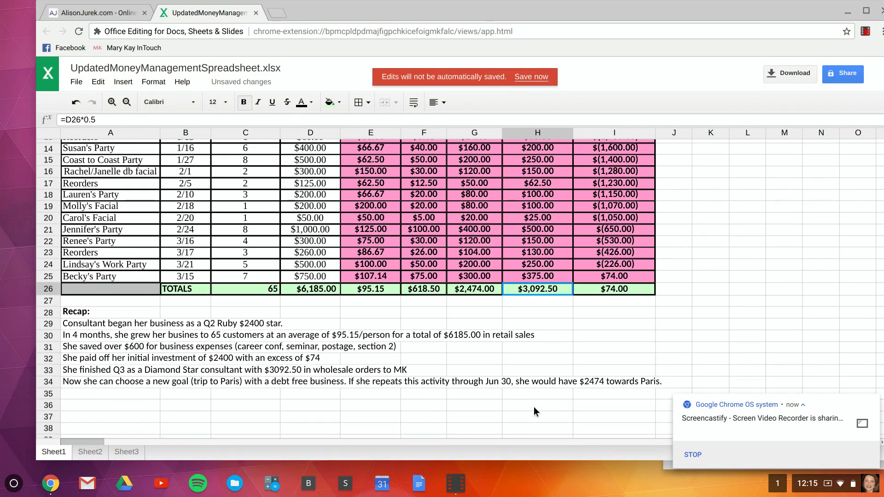
scroll(534, 407, down, 1)
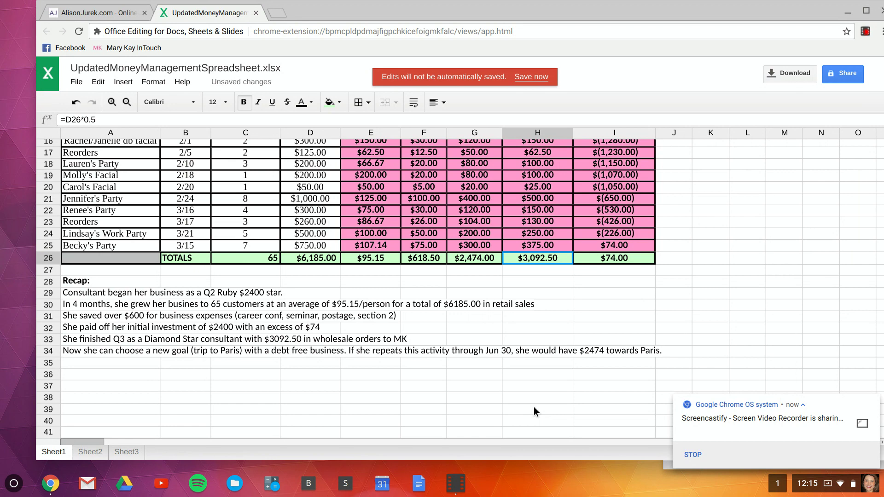
scroll(534, 407, up, 2)
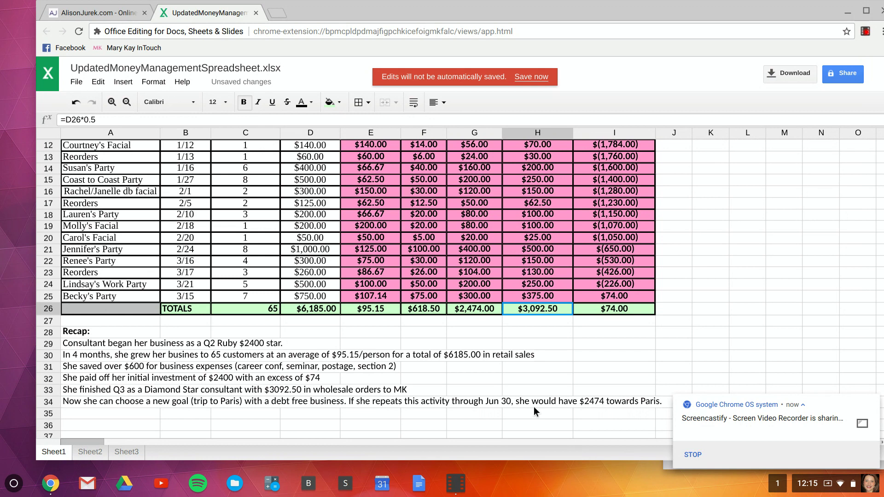
scroll(534, 407, up, 2)
scroll(534, 407, up, 3)
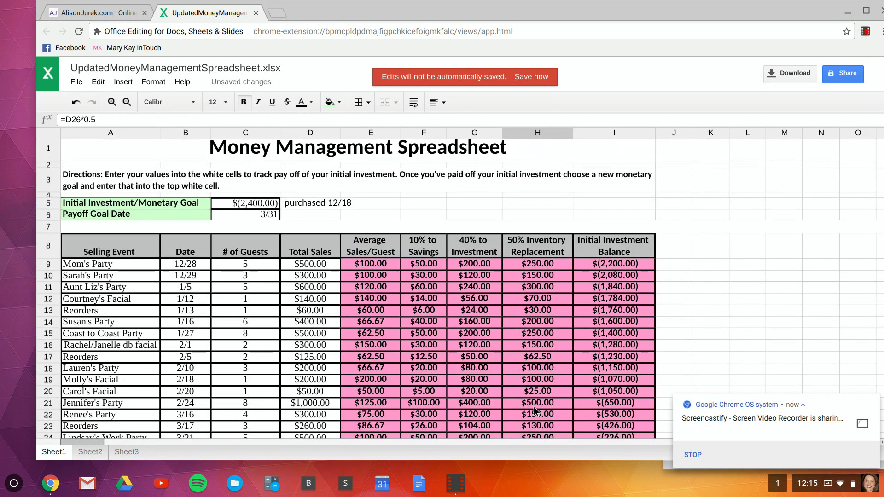
scroll(534, 407, down, 6)
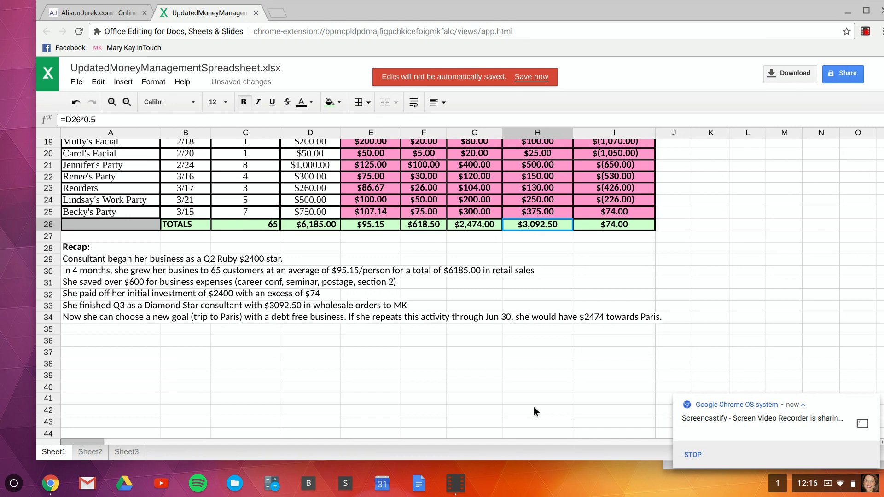
scroll(534, 407, up, 5)
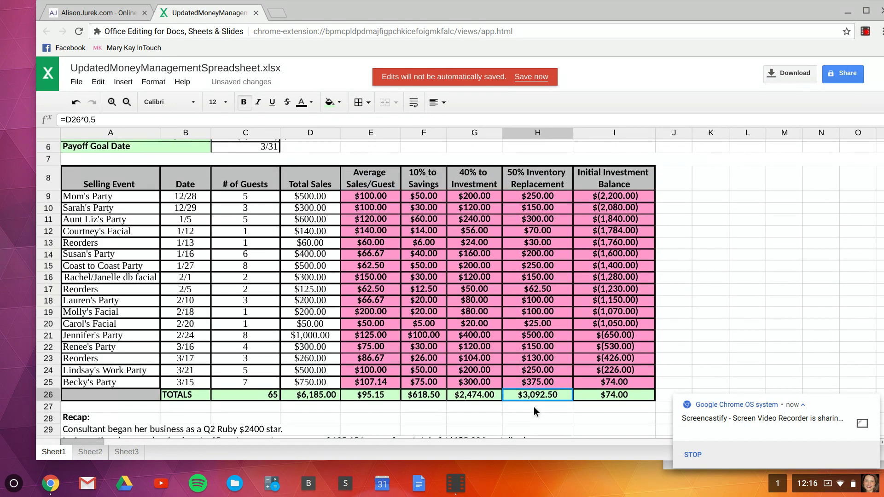
scroll(534, 407, down, 6)
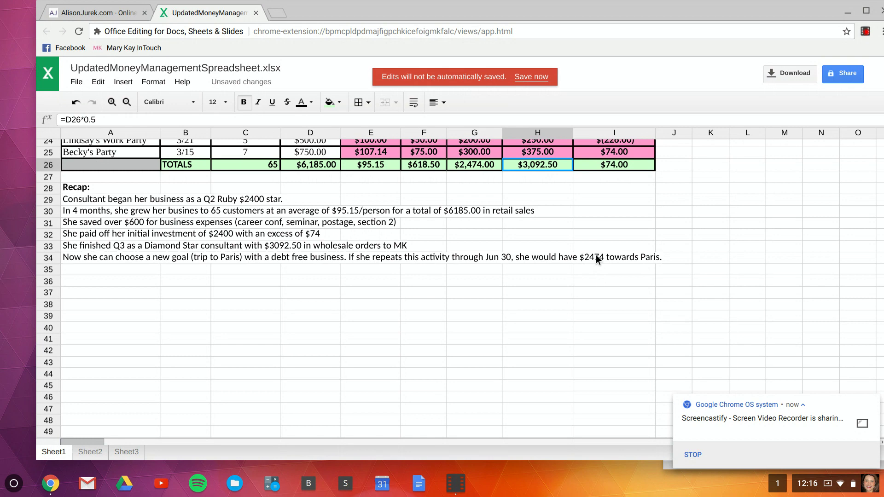
scroll(595, 255, up, 8)
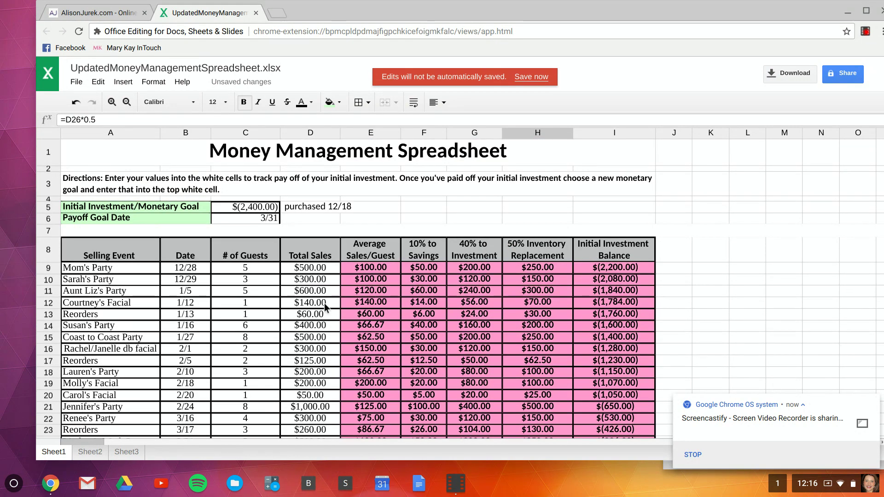
- Review how the 12/28 event's total sales in D9 feed the 10% savings, 40% investment and 50% inventory replacement cells
scroll(321, 302, down, 4)
scroll(321, 304, up, 2)
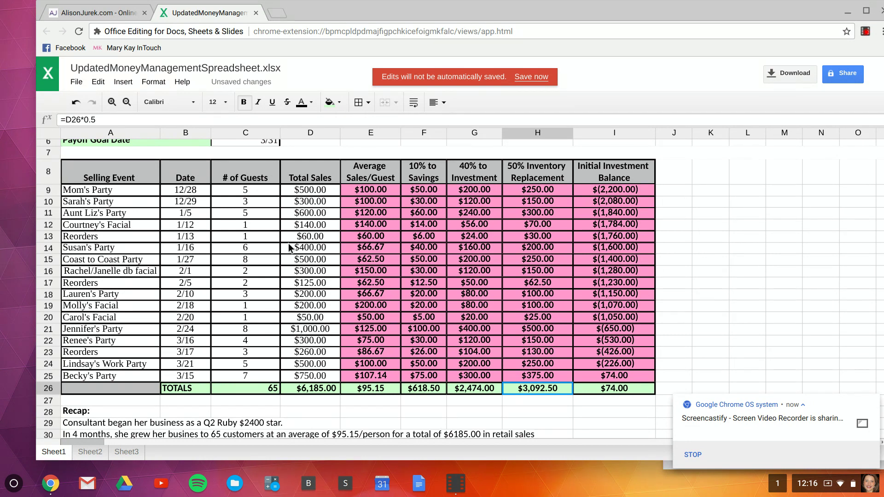
click(308, 191)
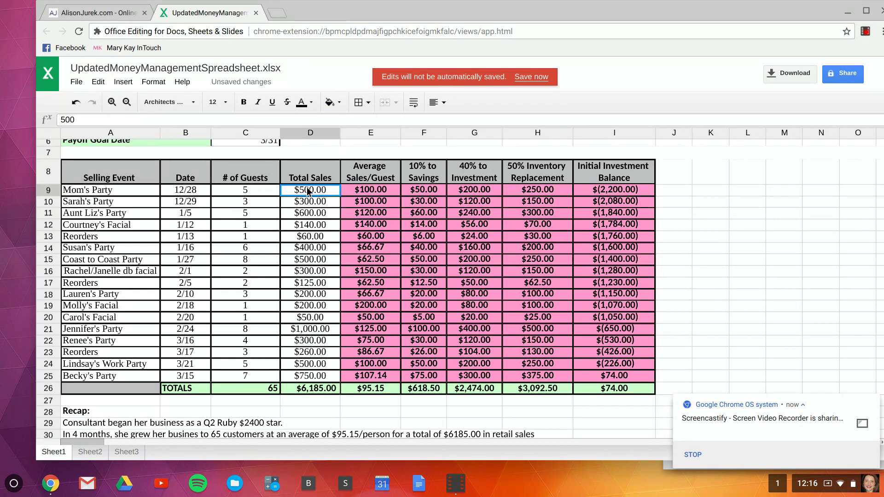
click(432, 191)
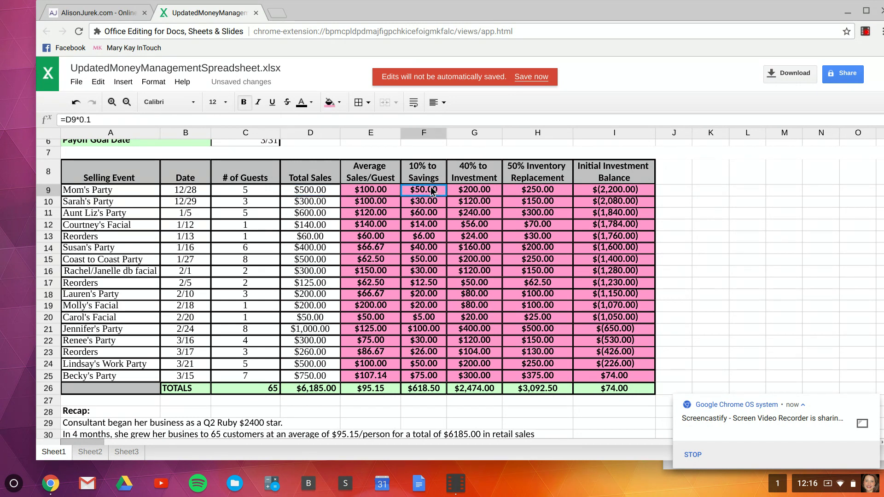
click(471, 193)
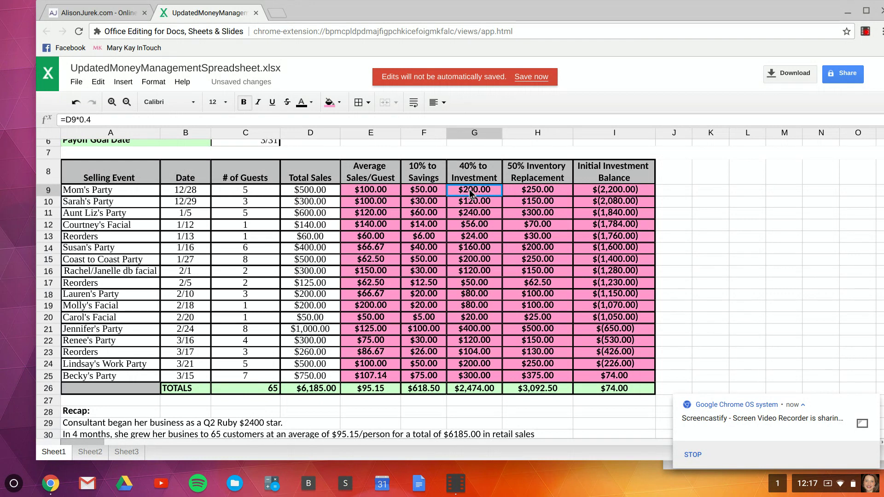
click(526, 192)
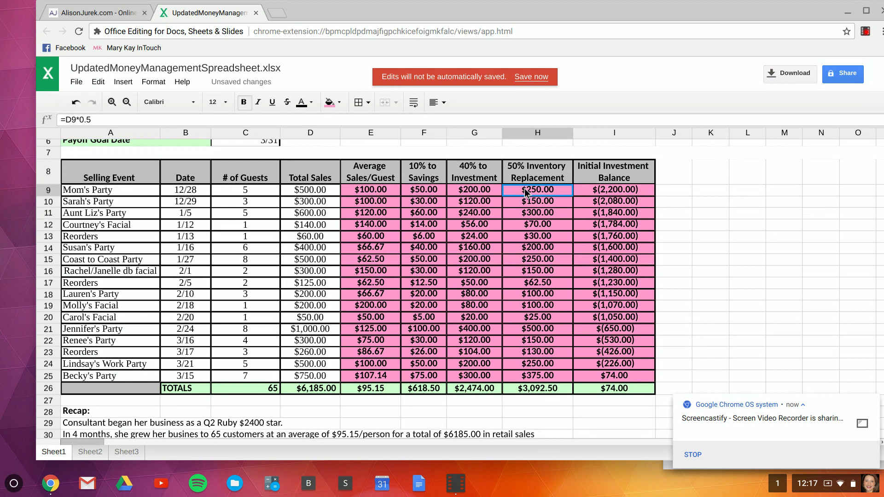
scroll(525, 191, up, 3)
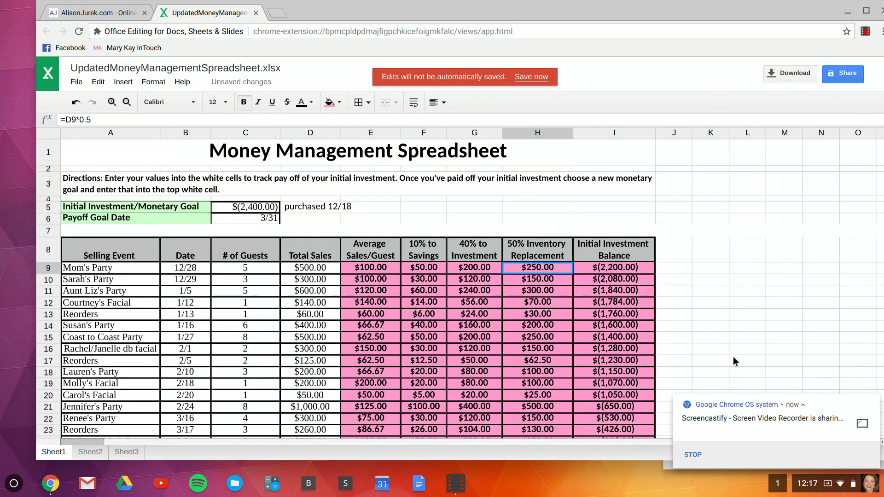